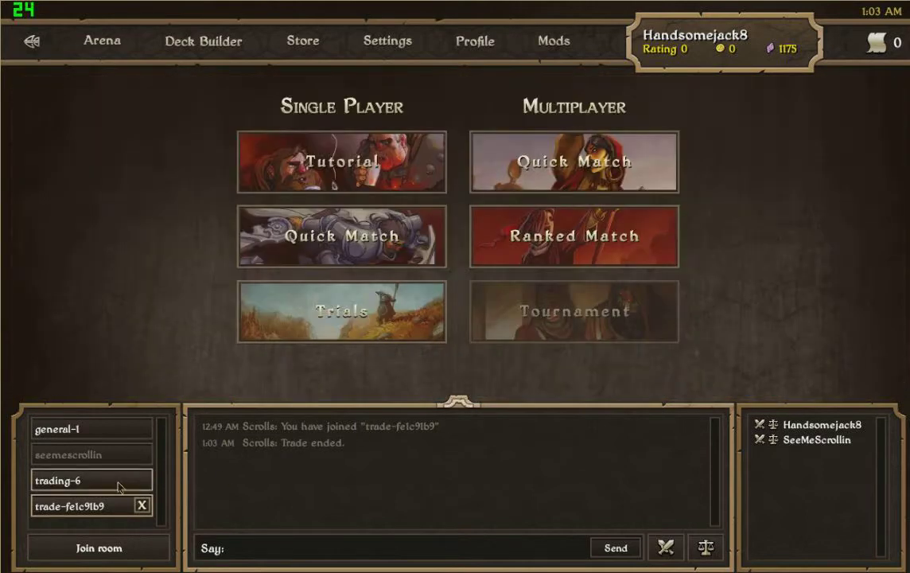
Step: Switch the chat to the trading-6 room to see players' buy and sell listings
click(121, 481)
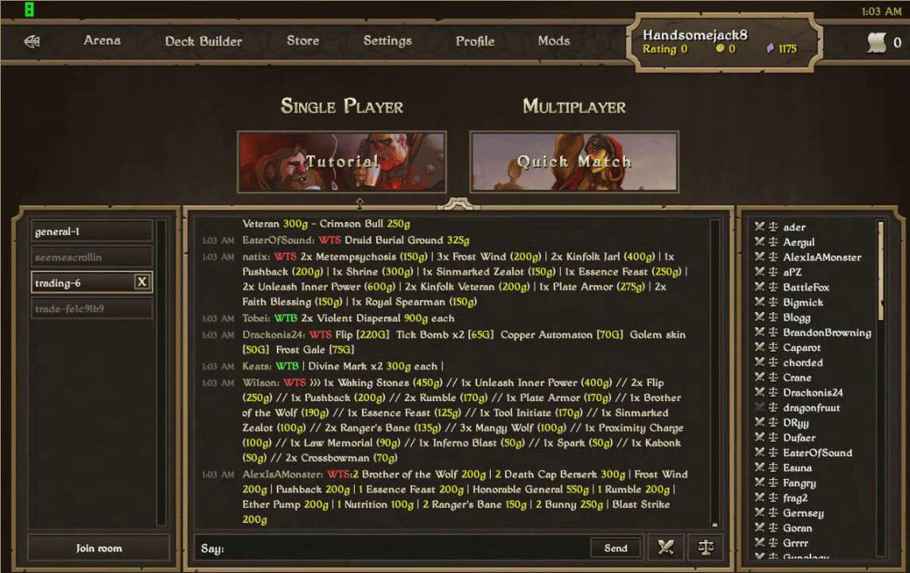
Step: Post '/pc divine' in trading-6 chat to request Divine Mark's suggested, buy and sell prices
click(316, 554)
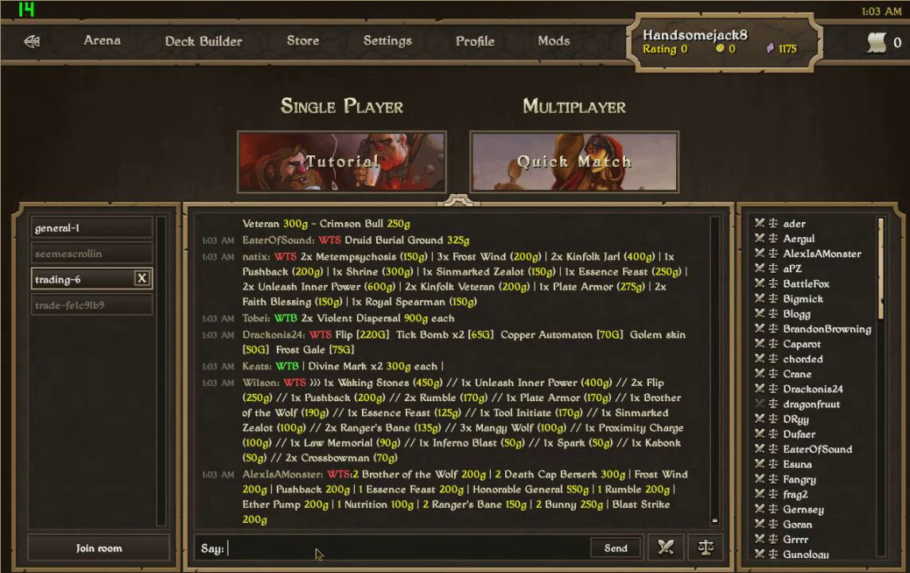
text(/pc divine)
key(Return)
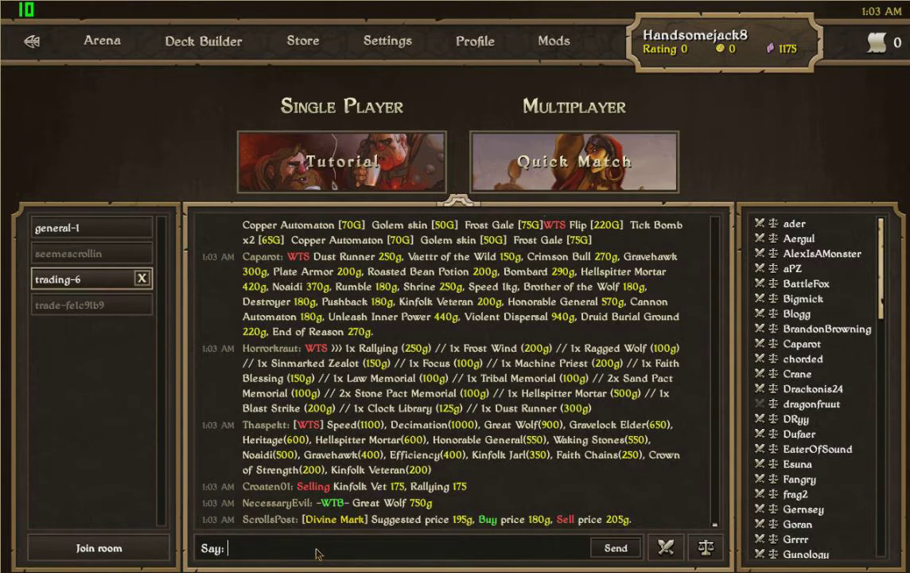
scroll(445, 455, up, 5)
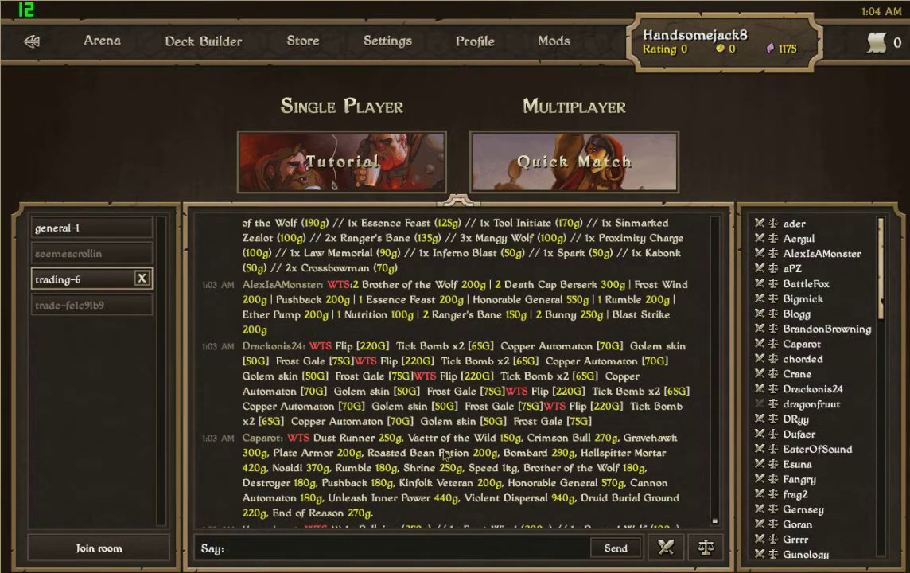
scroll(445, 454, down, 5)
scroll(445, 455, up, 5)
scroll(445, 455, down, 5)
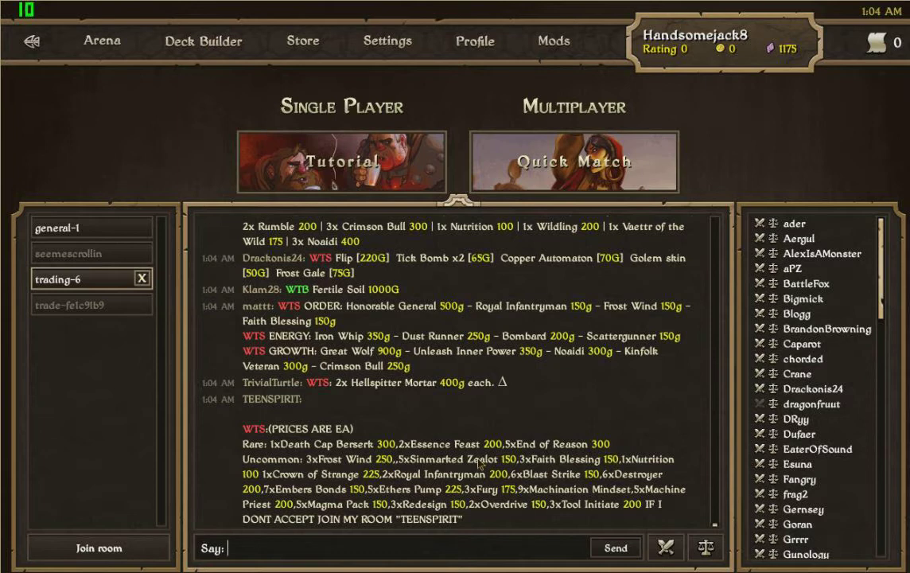
Step: Request the hourly Divine Mark price with /pc-1h divine: suggested 230g, buy 230g, sell 235g
text(/pc-1h)
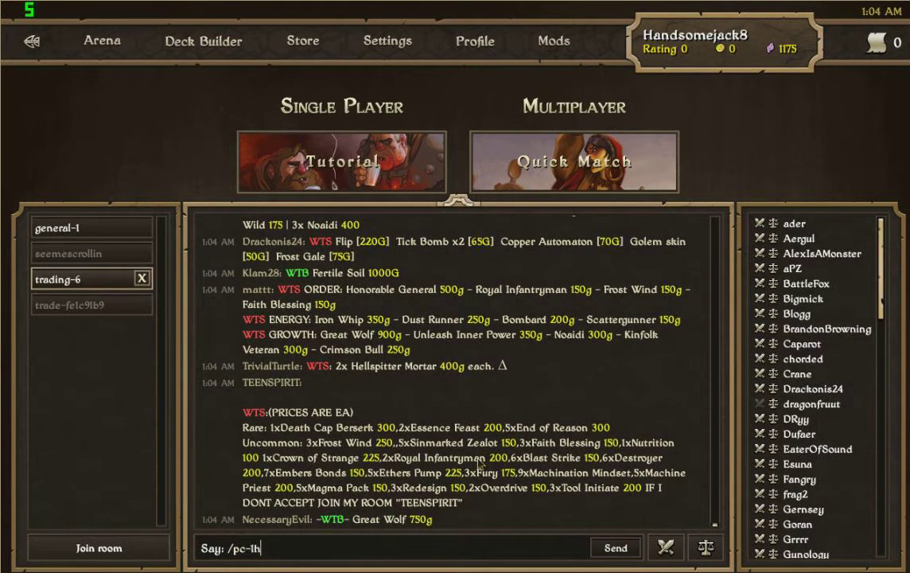
key(Return)
text(/p)
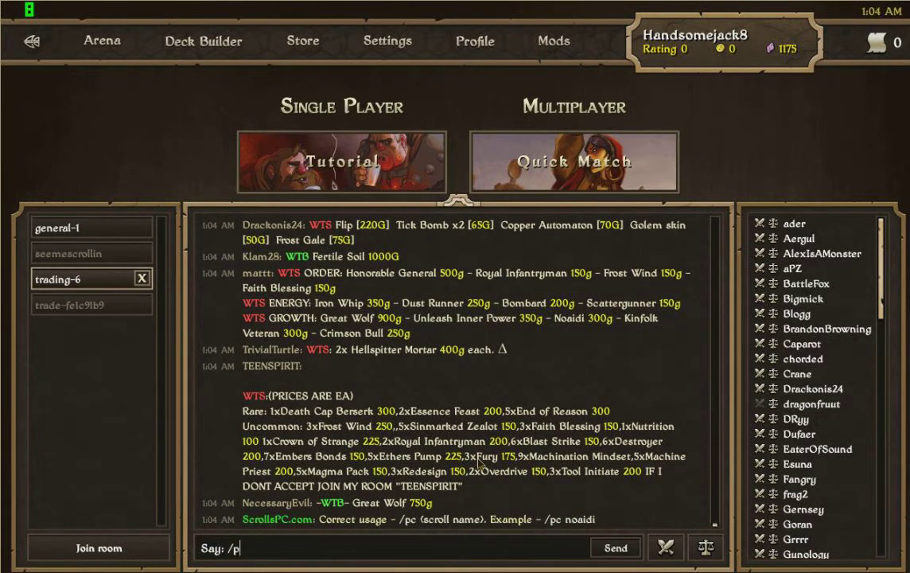
text(c-1h )
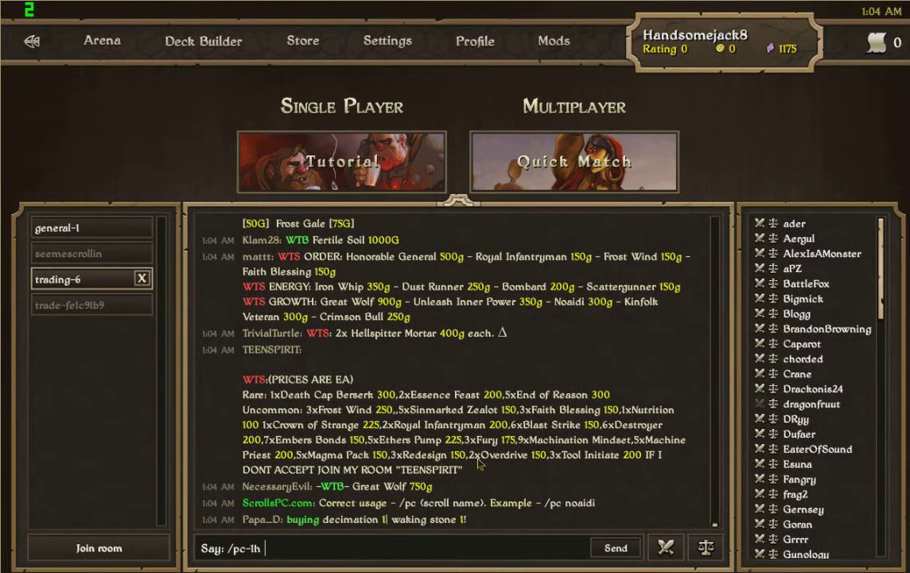
text(divine)
key(Return)
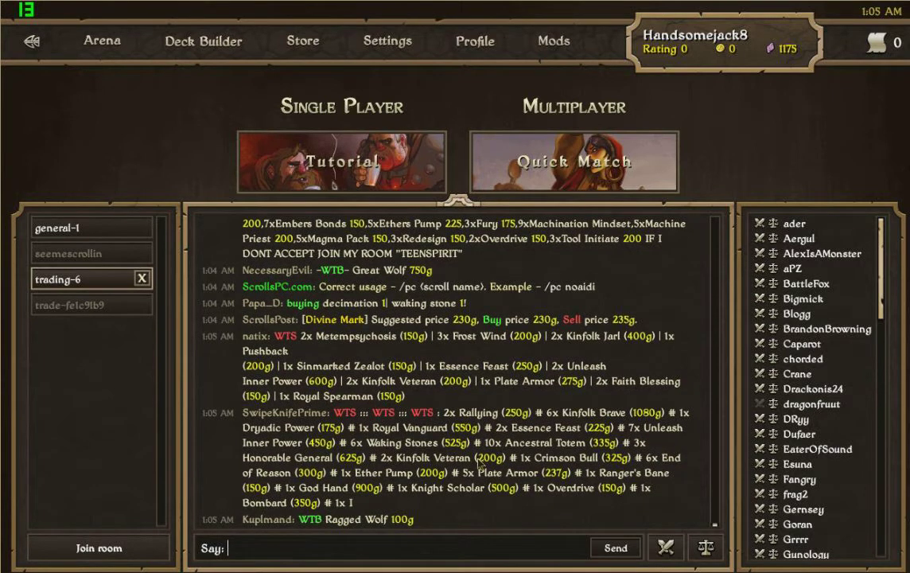
Step: Open ScrollsPost settings with /sp and review Default Period Price, keeping Last 24 Hours
text(/sp)
key(Return)
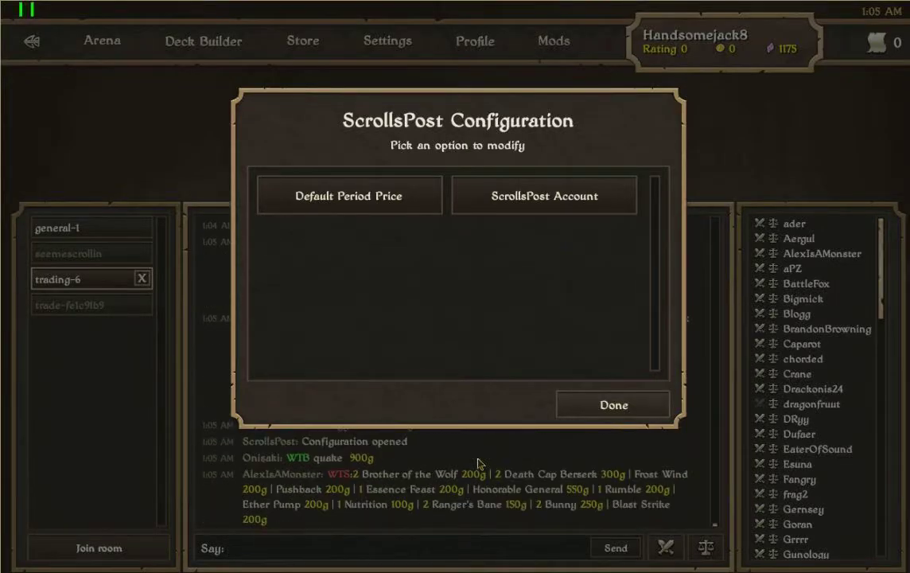
click(348, 202)
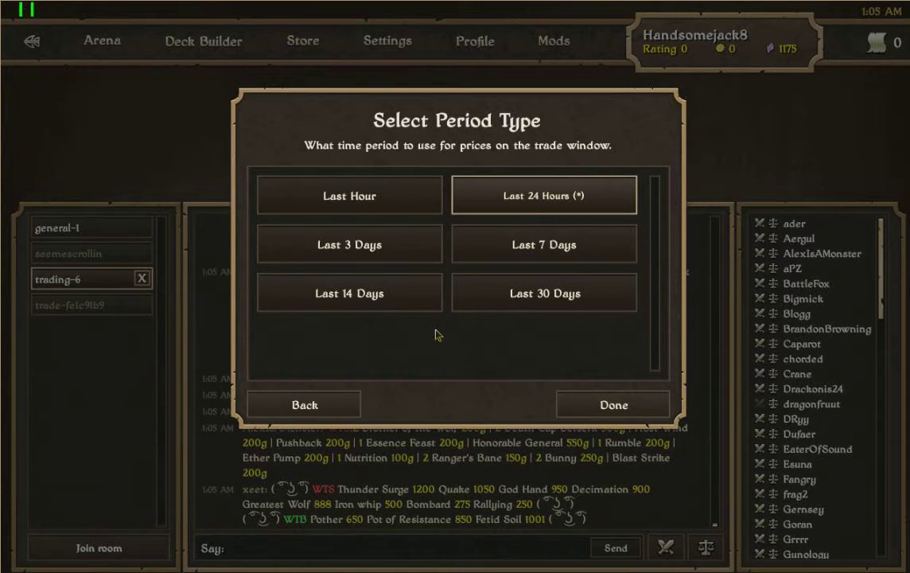
click(319, 406)
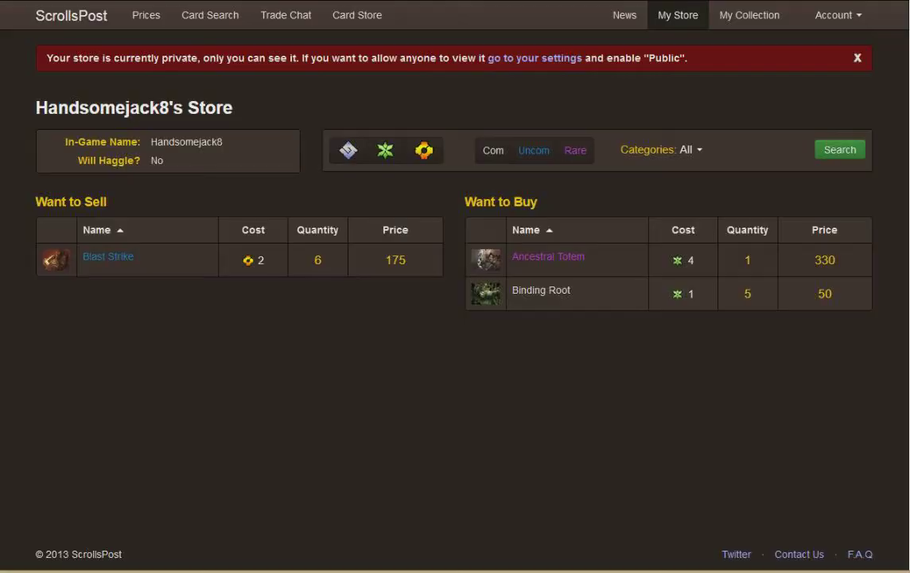
Step: Go to the ScrollsPost News page using the site logo
click(82, 19)
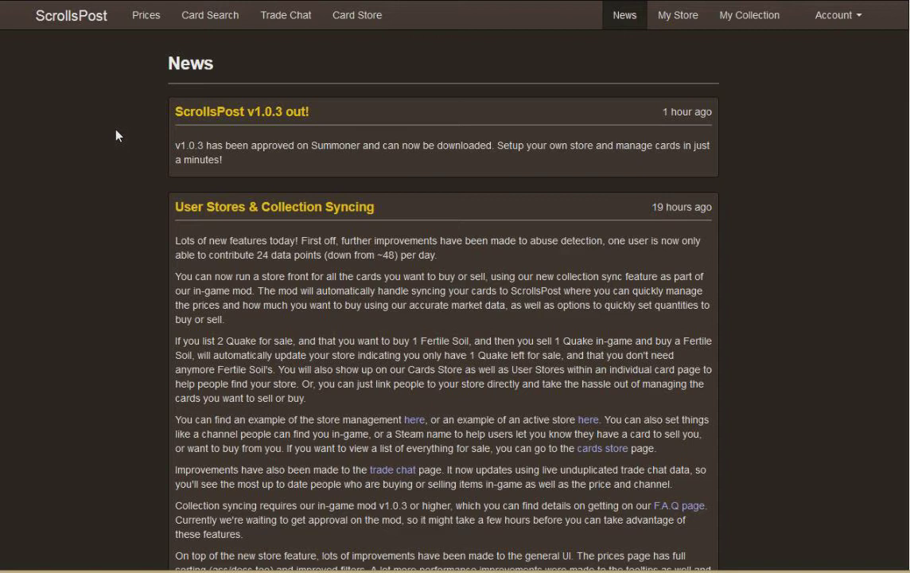
Step: Open the Card Search listing via the card prices table and preview Ancestral Totem
click(143, 24)
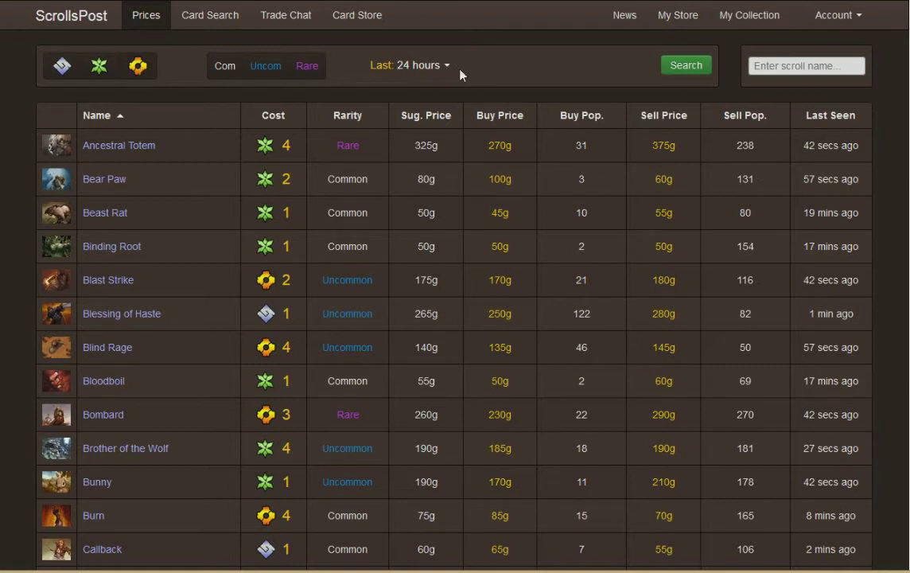
click(209, 21)
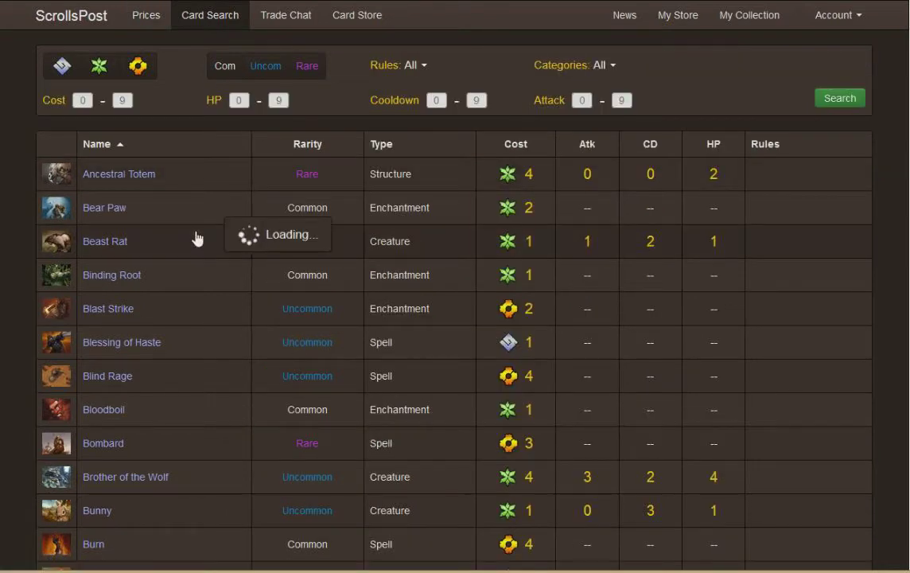
mouse_move(175, 179)
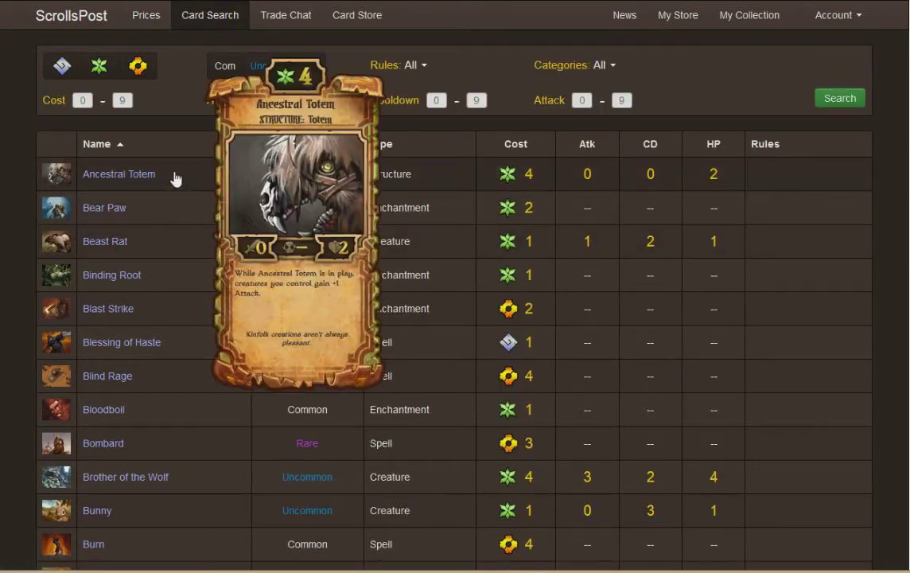
mouse_move(157, 218)
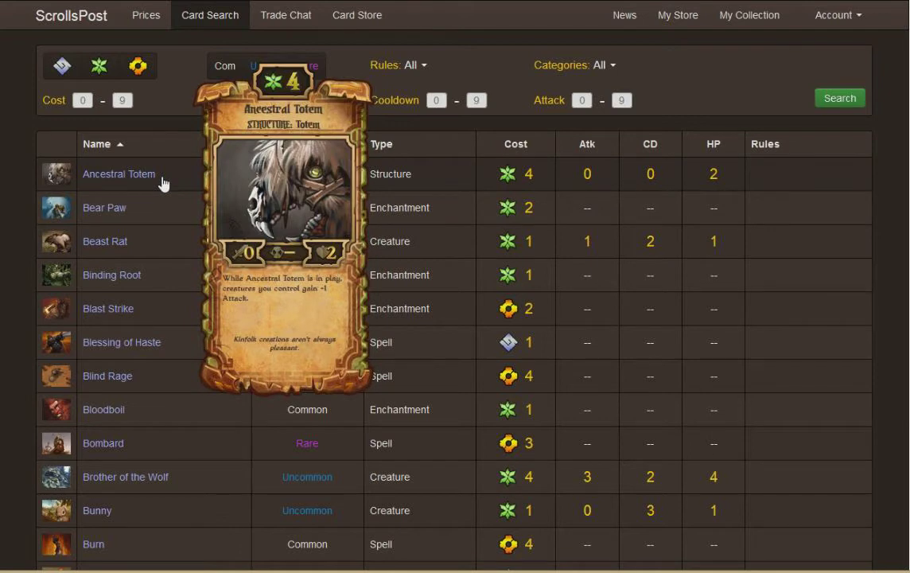
Step: Open Ancestral Totem's card page and review its Market Stats
click(133, 179)
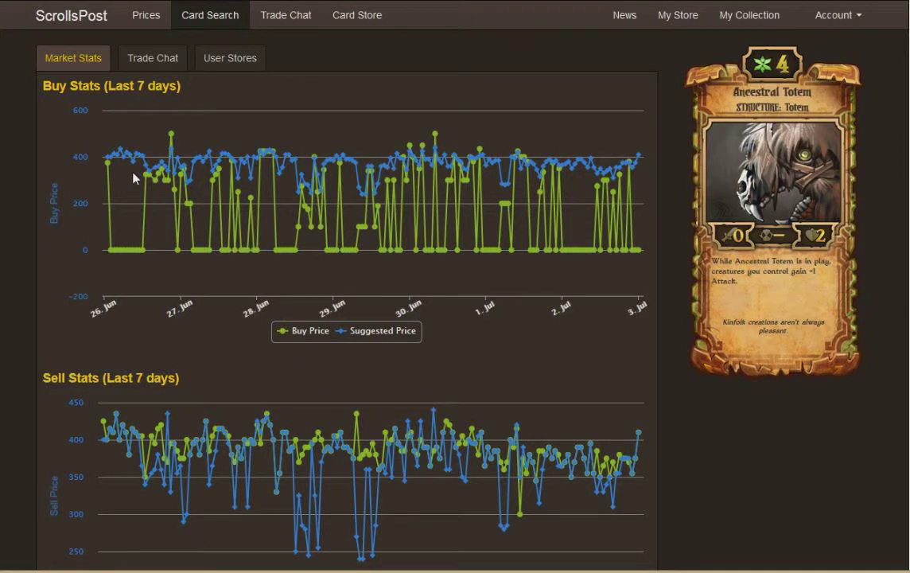
scroll(372, 213, down, 3)
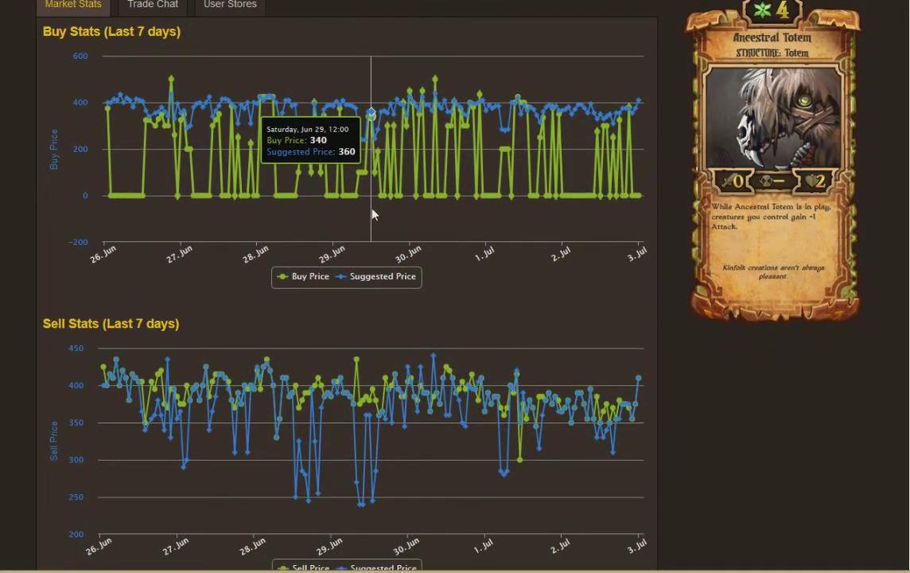
scroll(372, 213, down, 3)
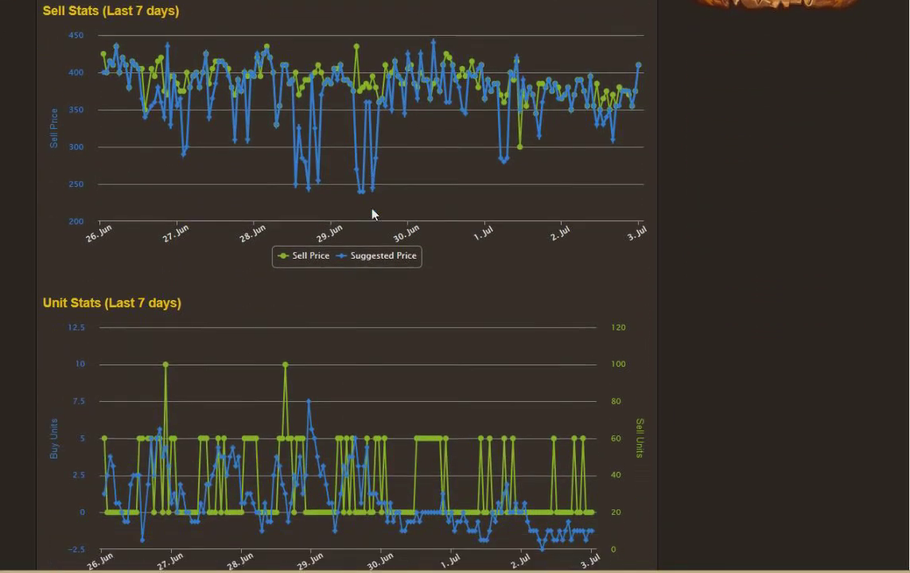
scroll(372, 213, up, 5)
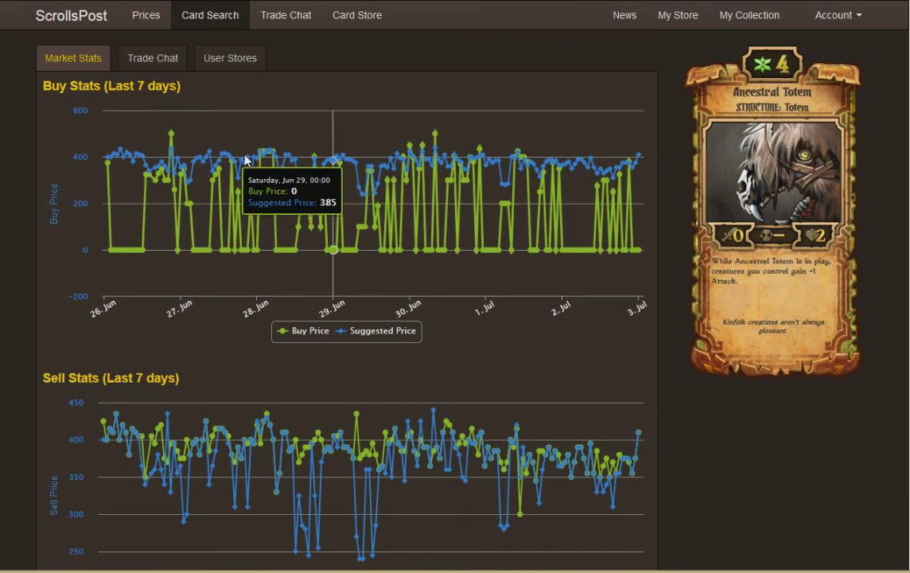
Step: Check Ancestral Totem's Trade Chat and User Stores offers, then open the full trade chat log
click(158, 70)
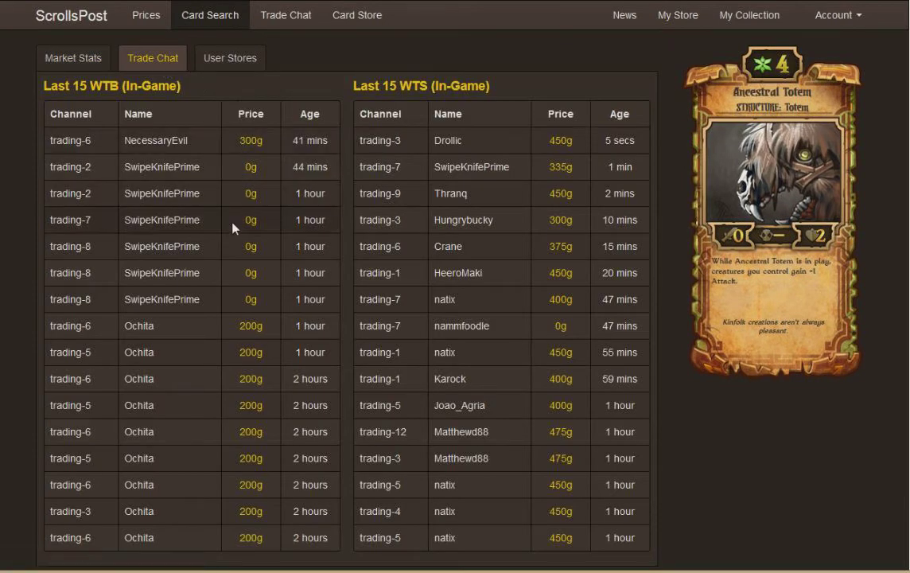
scroll(157, 371, down, 2)
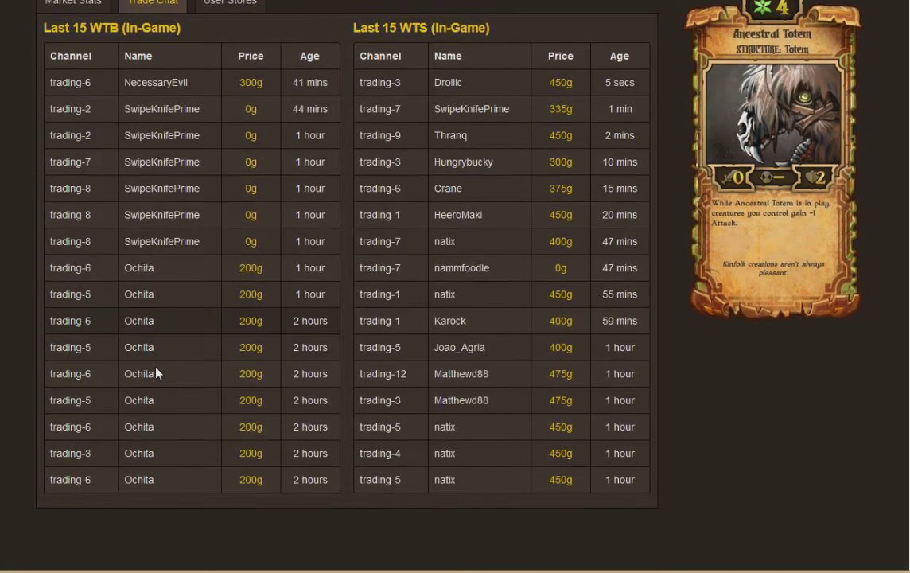
scroll(157, 372, up, 2)
click(229, 60)
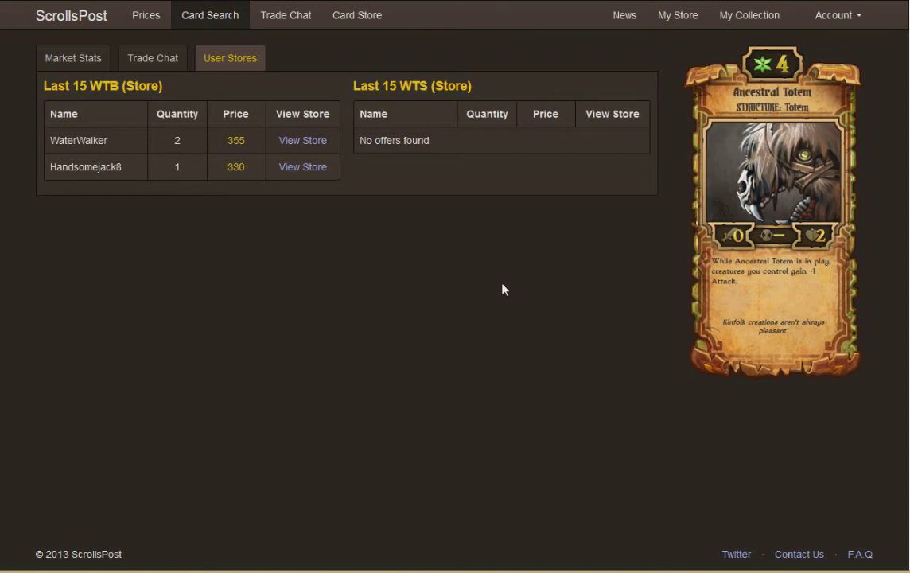
click(280, 16)
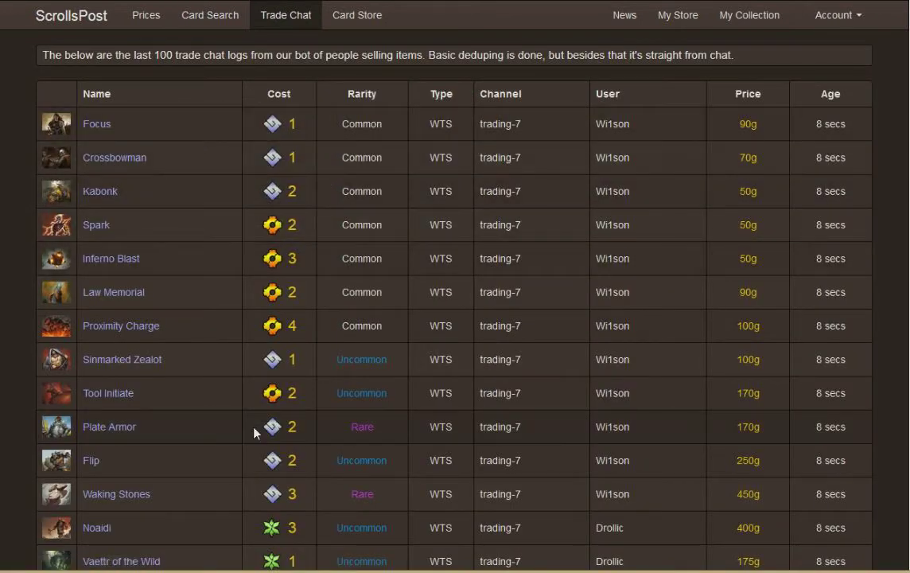
Step: Browse the Card Store, then open your own store wanting Ancestral Totem and Binding Root
click(354, 20)
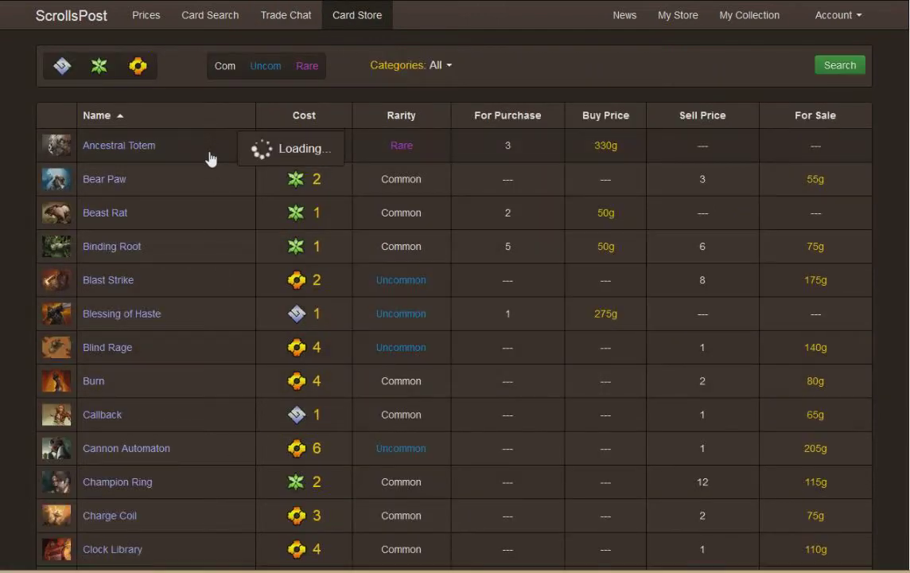
scroll(213, 169, down, 5)
scroll(214, 169, up, 3)
scroll(213, 169, up, 2)
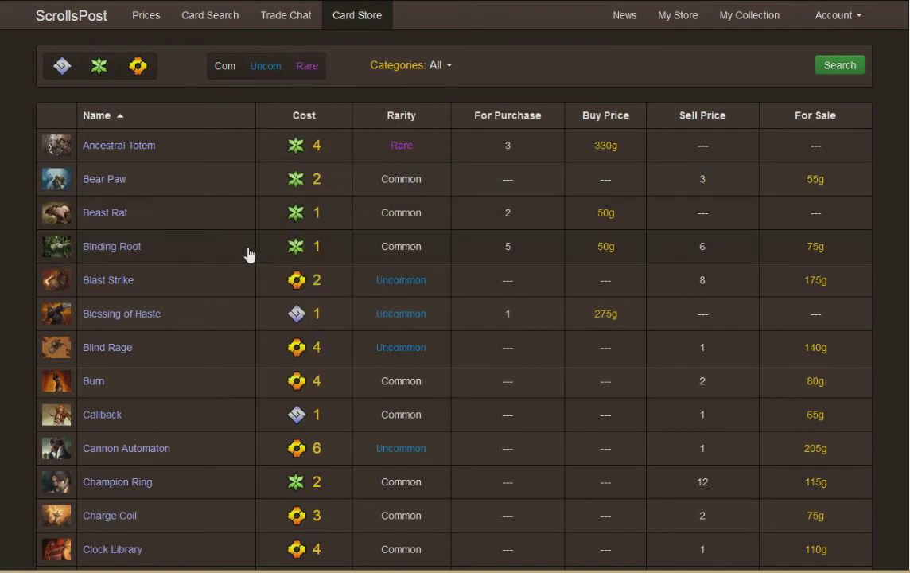
click(668, 24)
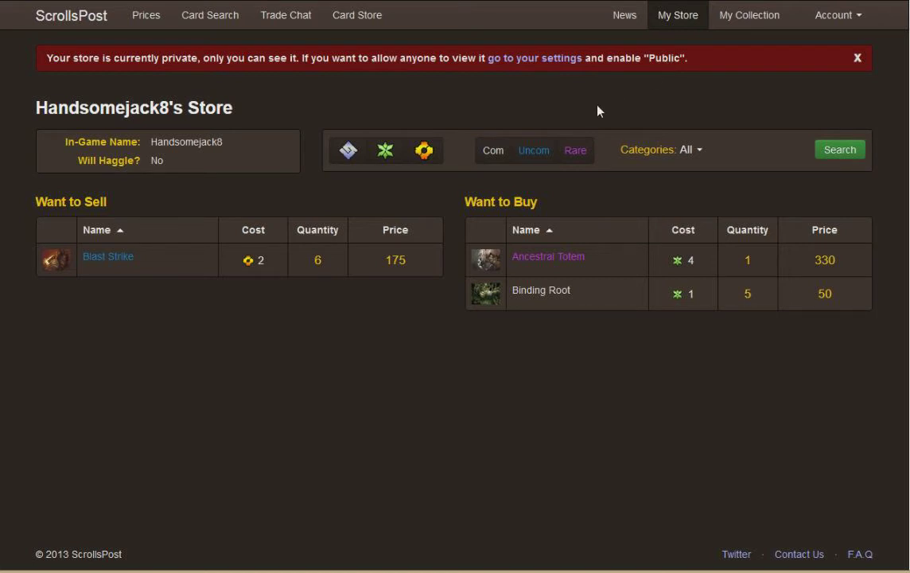
Step: Open My Collection's Store Management page with each card's quantities and buy/sell prices
click(734, 25)
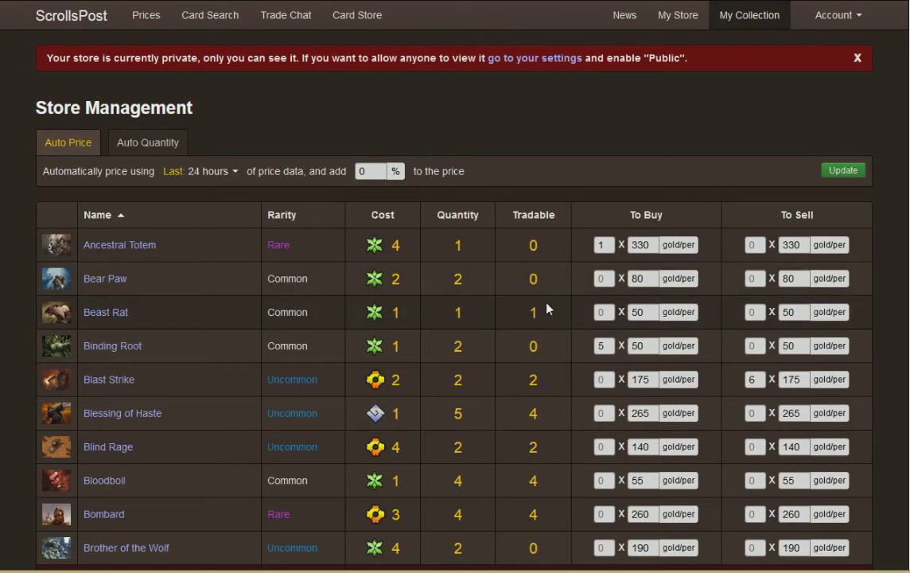
Step: Set Beast Rat's To Buy quantity to 2, update the store prices, and return to My Store
click(375, 172)
click(604, 318)
text(2)
click(842, 172)
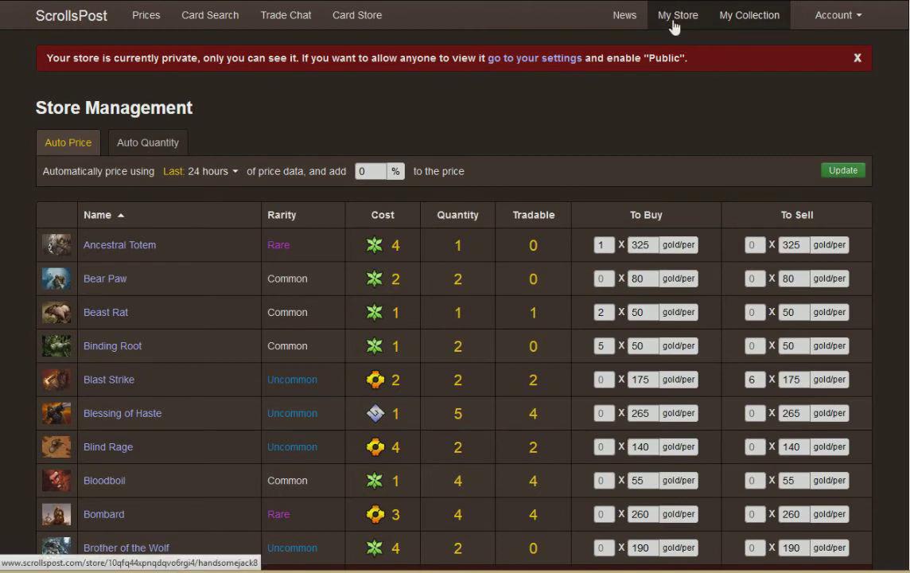
click(673, 20)
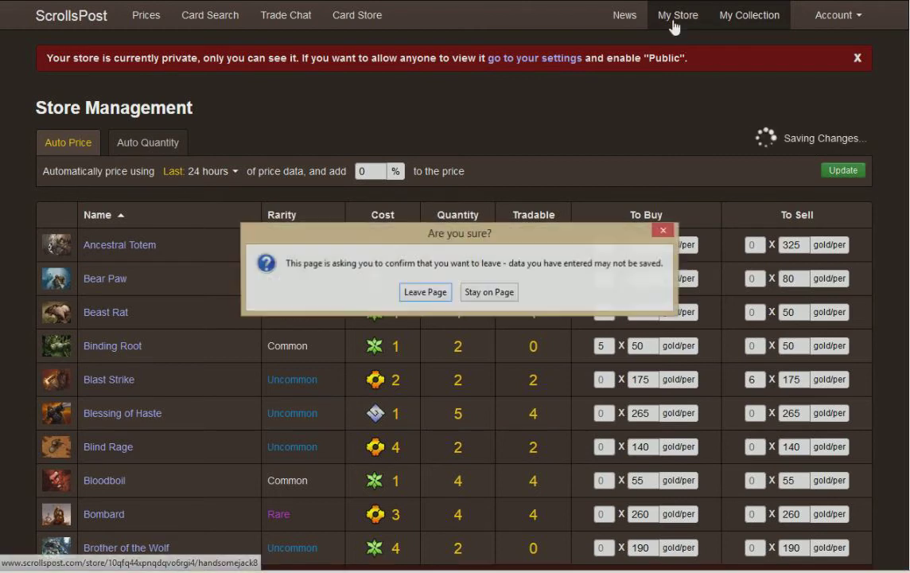
Step: Confirm leaving Store Management to reload My Store, now wanting 2 Beast Rat and Ancestral Totem at 325
click(438, 299)
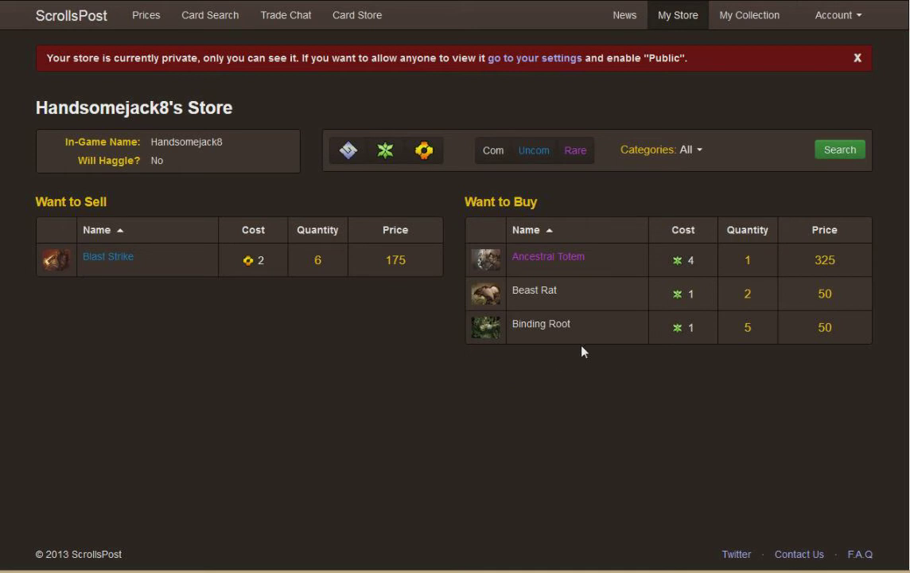